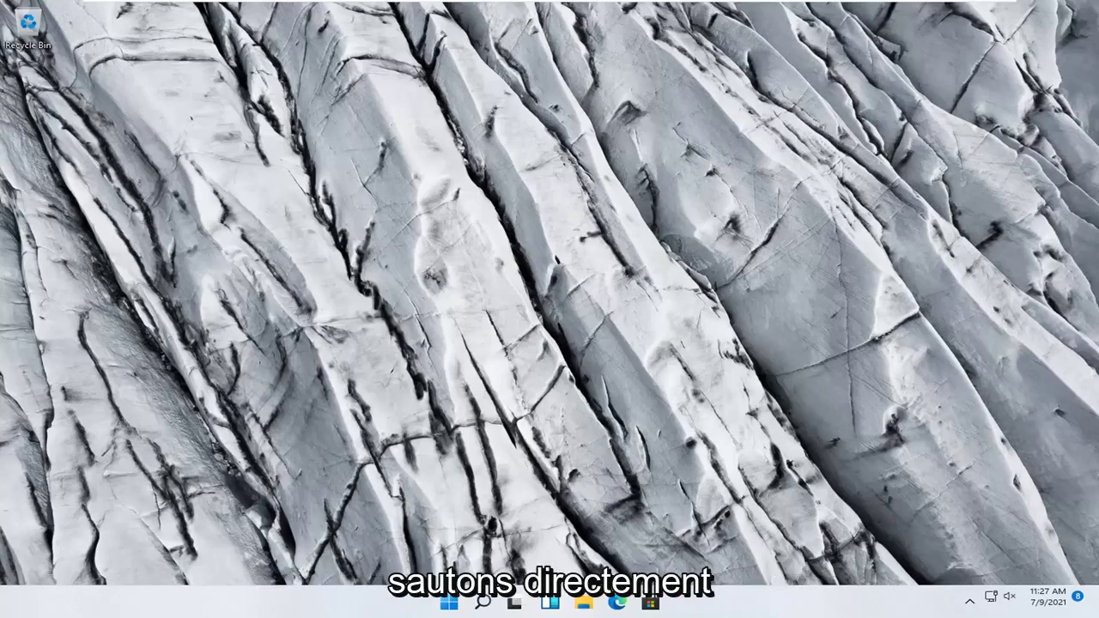
# Step: Open Settings from the Win+X menu and go to System › Troubleshoot
pyautogui.rightClick(446, 604)
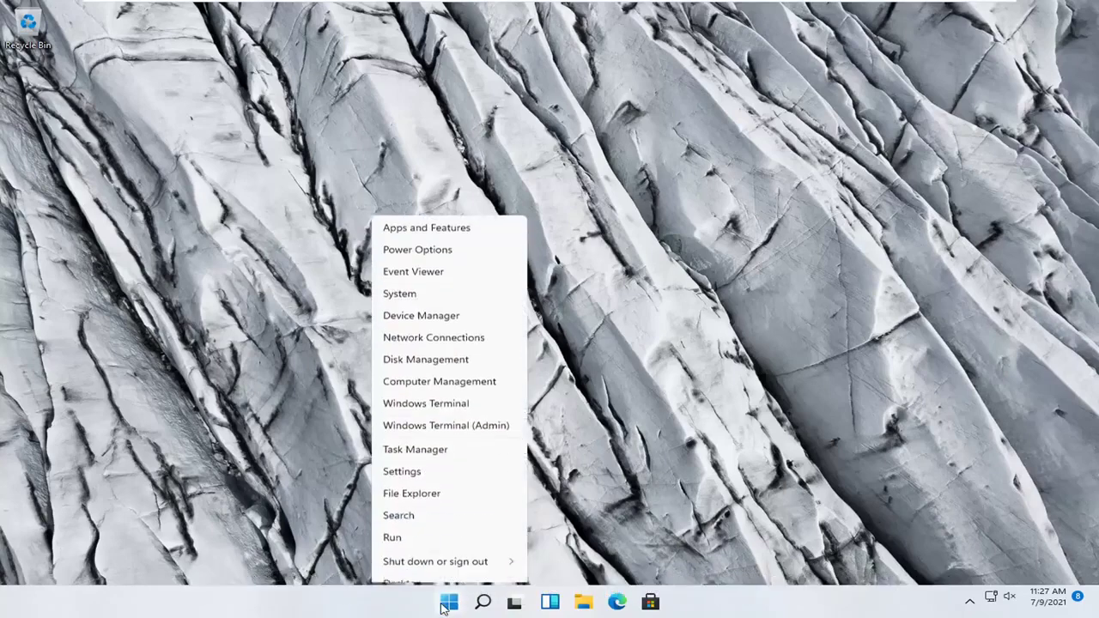
pyautogui.click(421, 465)
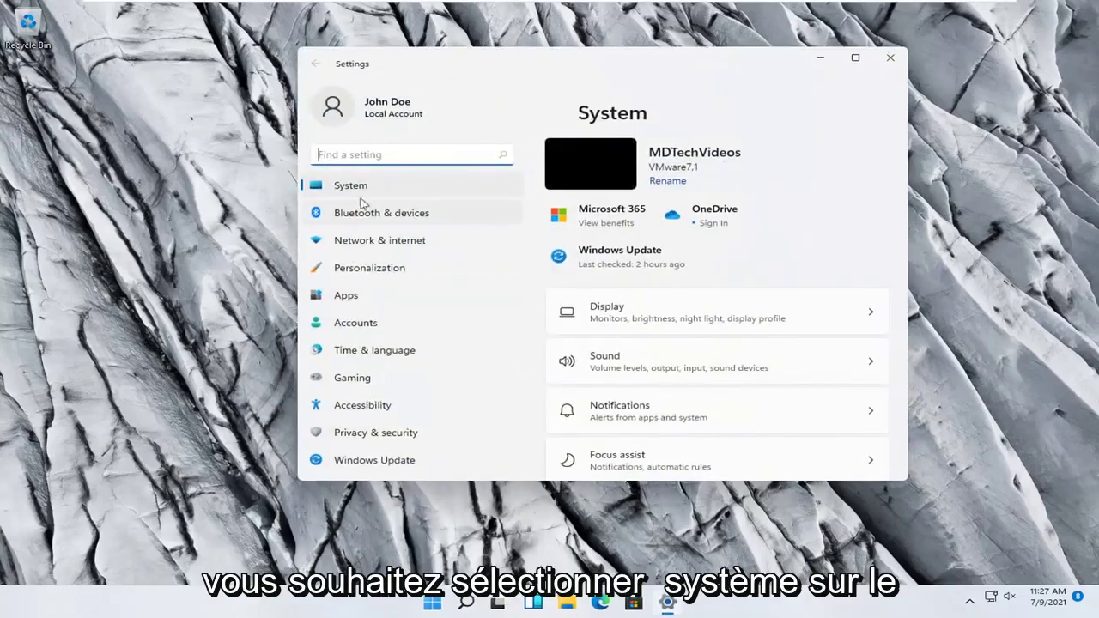
pyautogui.click(350, 188)
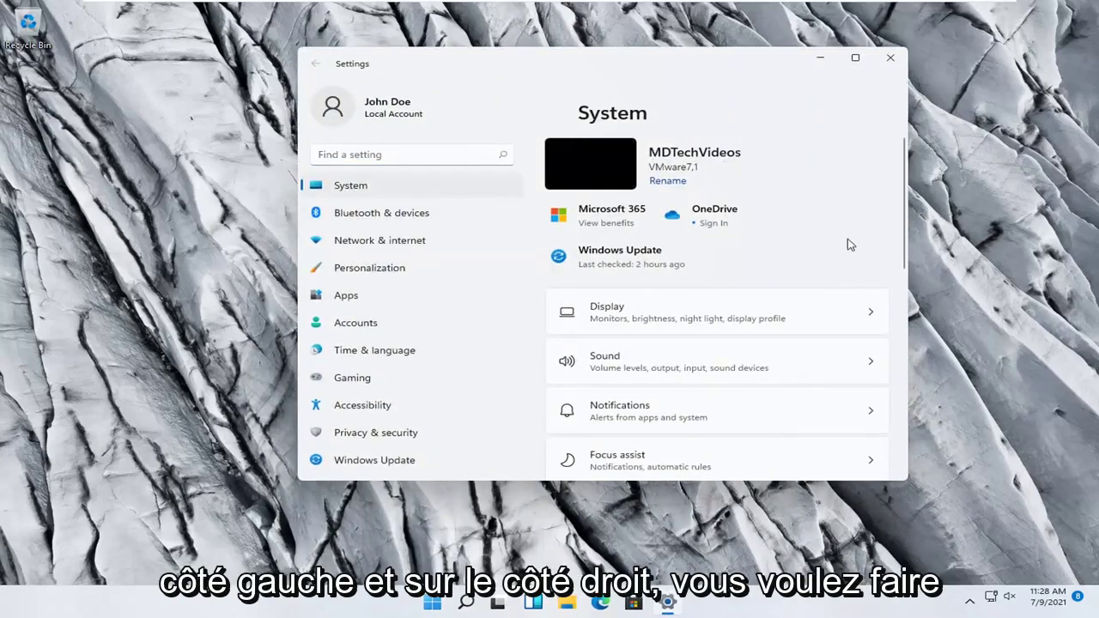
pyautogui.scroll(-3, 734, 311)
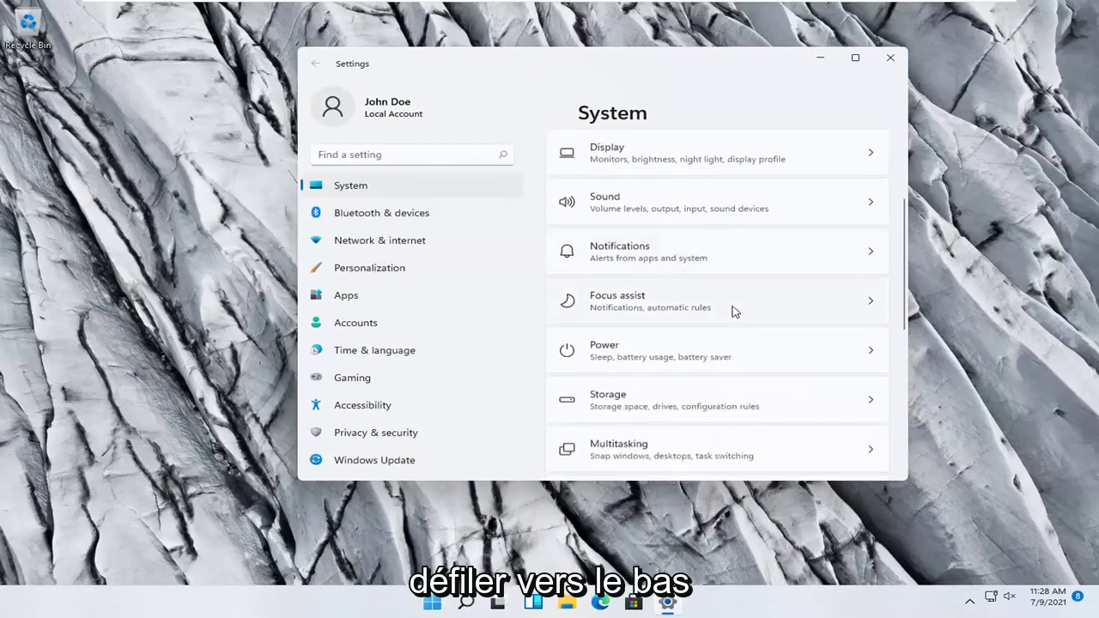
pyautogui.scroll(-3, 734, 310)
pyautogui.scroll(-1, 730, 316)
pyautogui.scroll(-2, 653, 319)
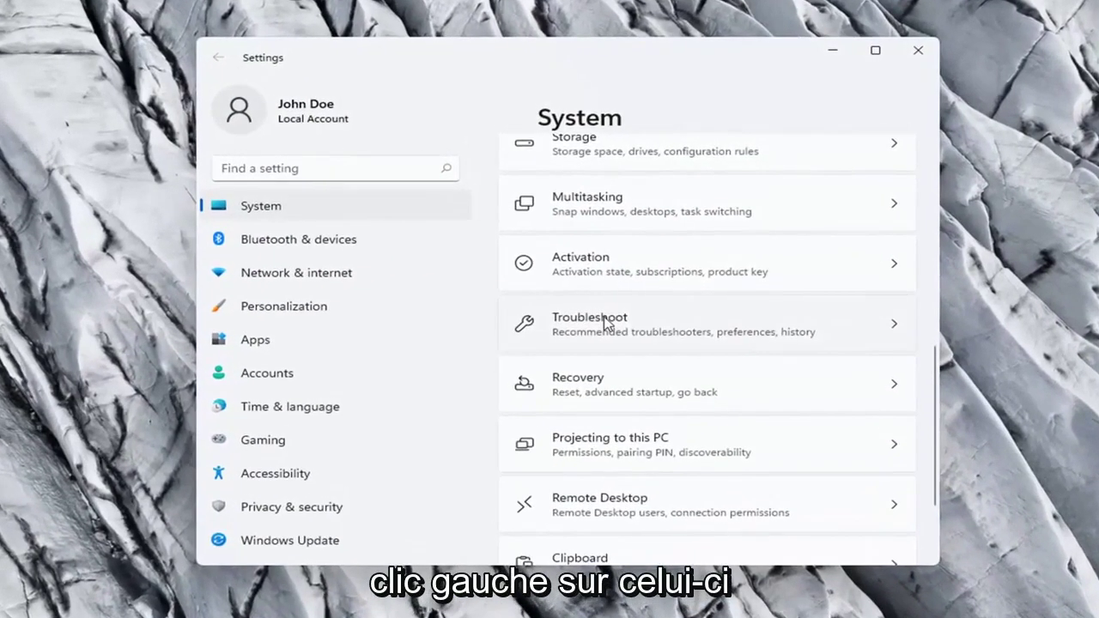
pyautogui.click(610, 318)
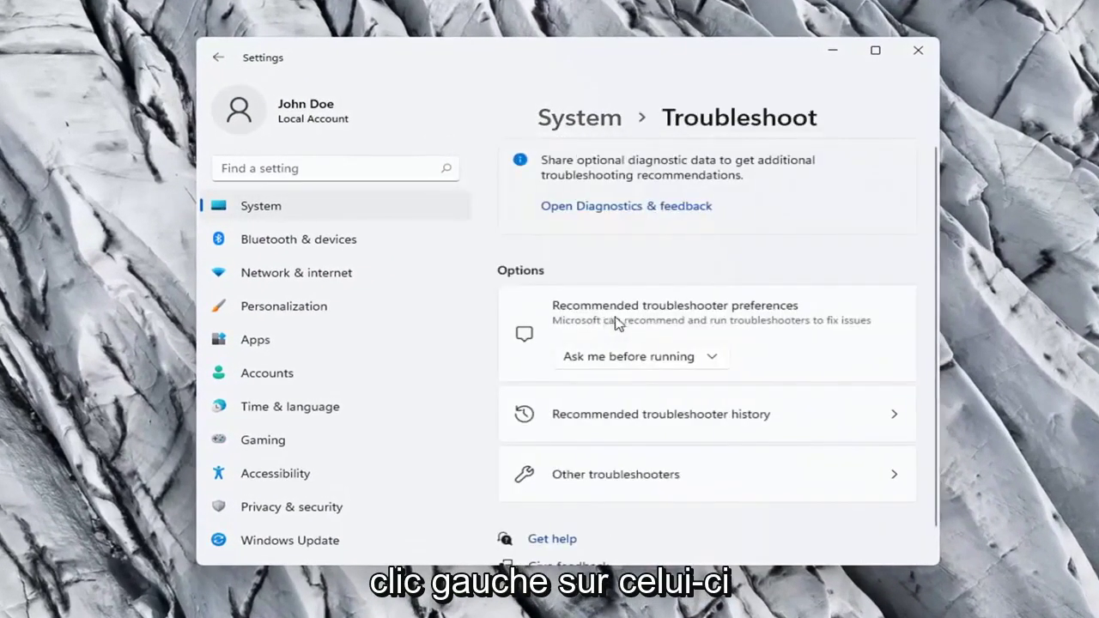
pyautogui.scroll(-1, 714, 295)
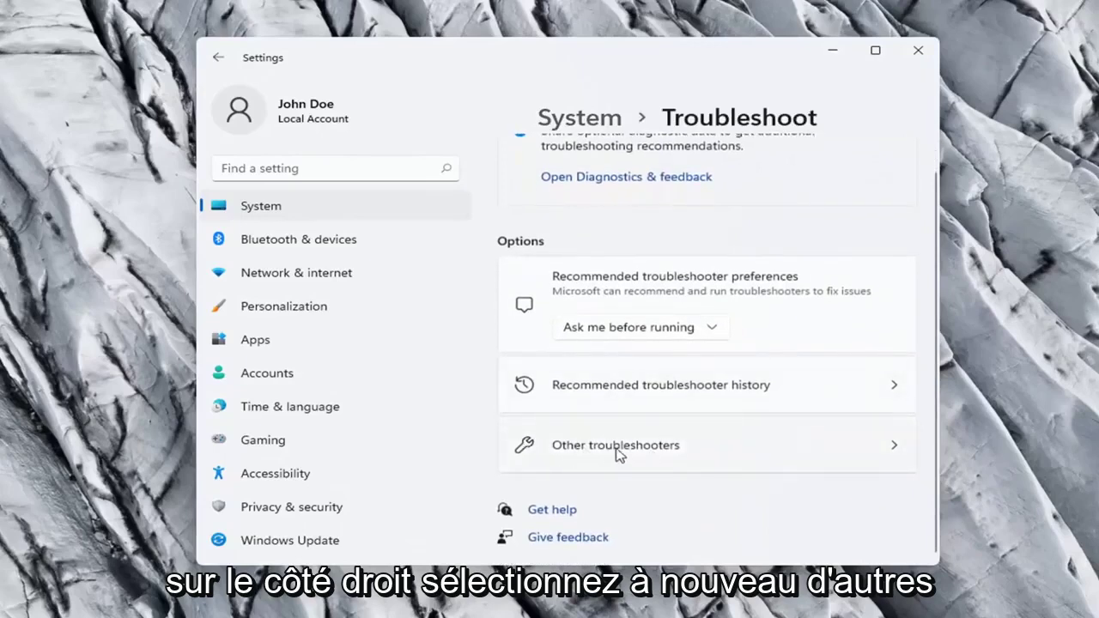
# Step: Run the Network Adapter troubleshooter from Other troubleshooters and close it once it finds no problem
pyautogui.click(650, 453)
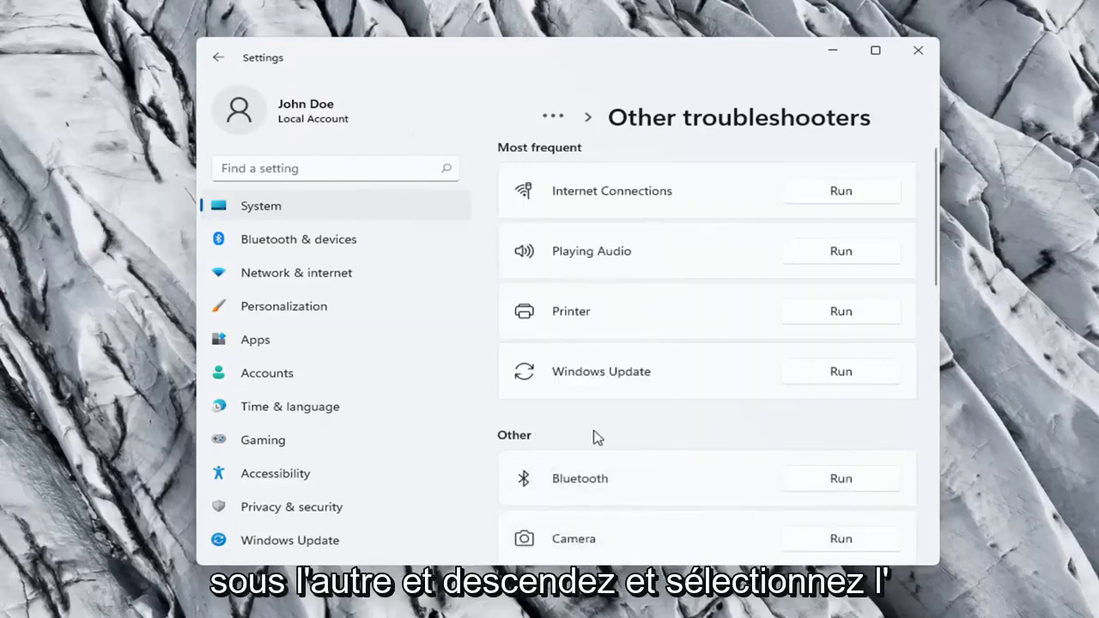
pyautogui.scroll(-2, 597, 438)
pyautogui.scroll(-1, 596, 440)
pyautogui.scroll(-1, 600, 442)
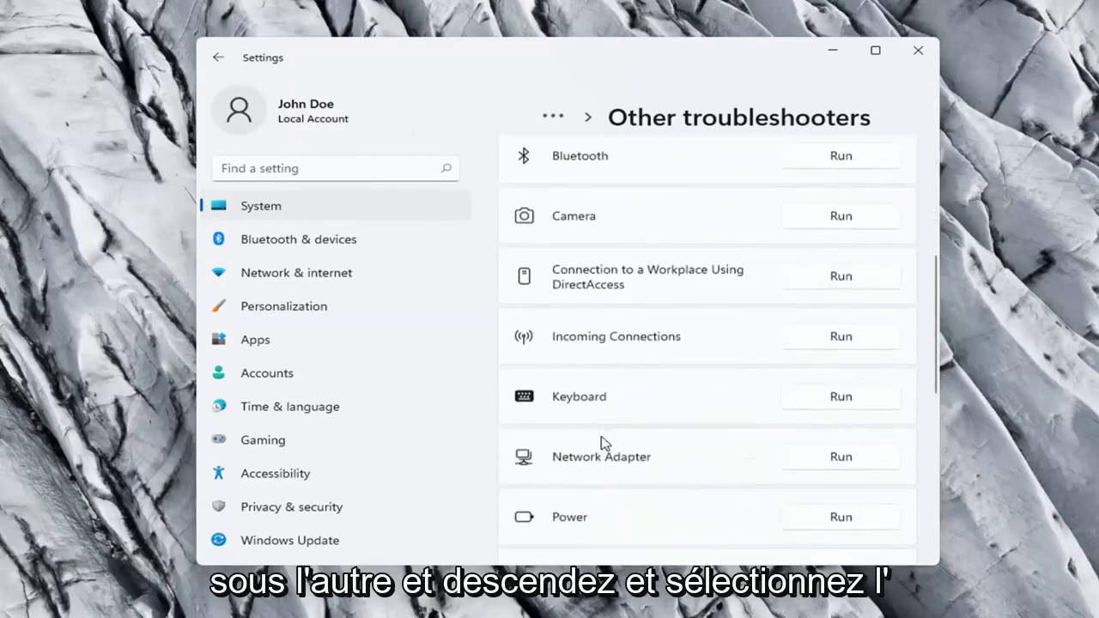
pyautogui.click(841, 460)
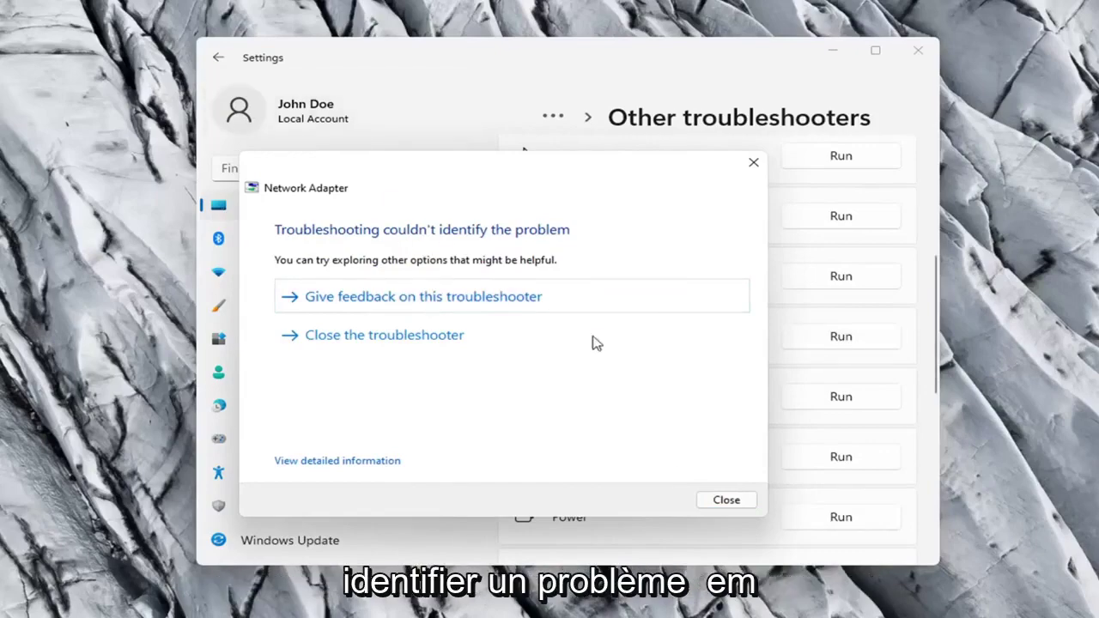
pyautogui.click(726, 503)
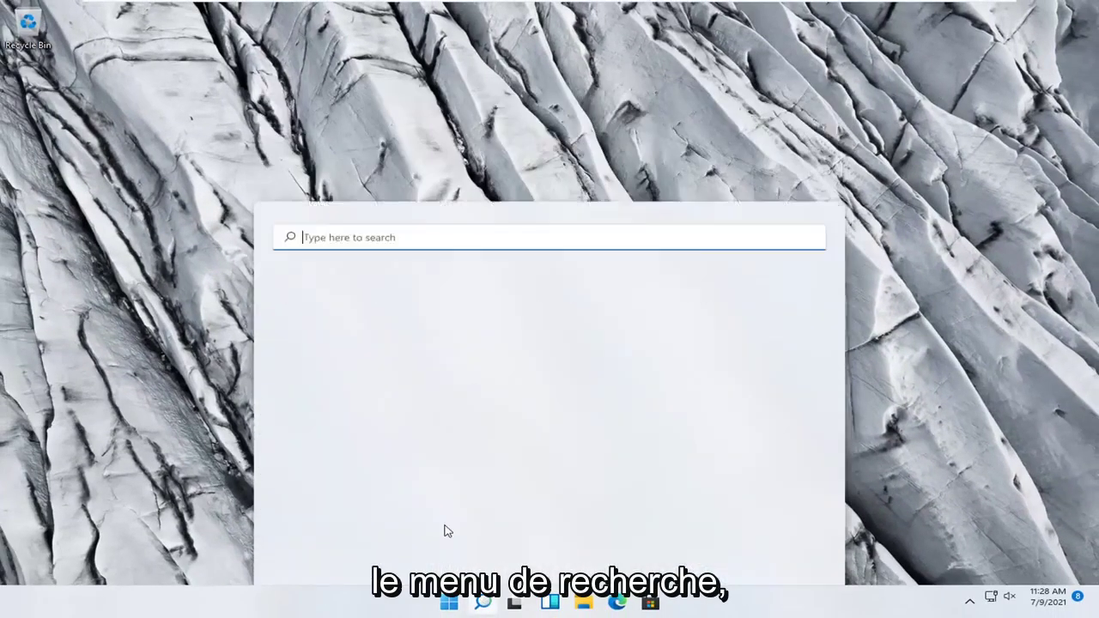
# Step: Search for 'cmd' and launch Command Prompt as administrator
pyautogui.write('cmd')
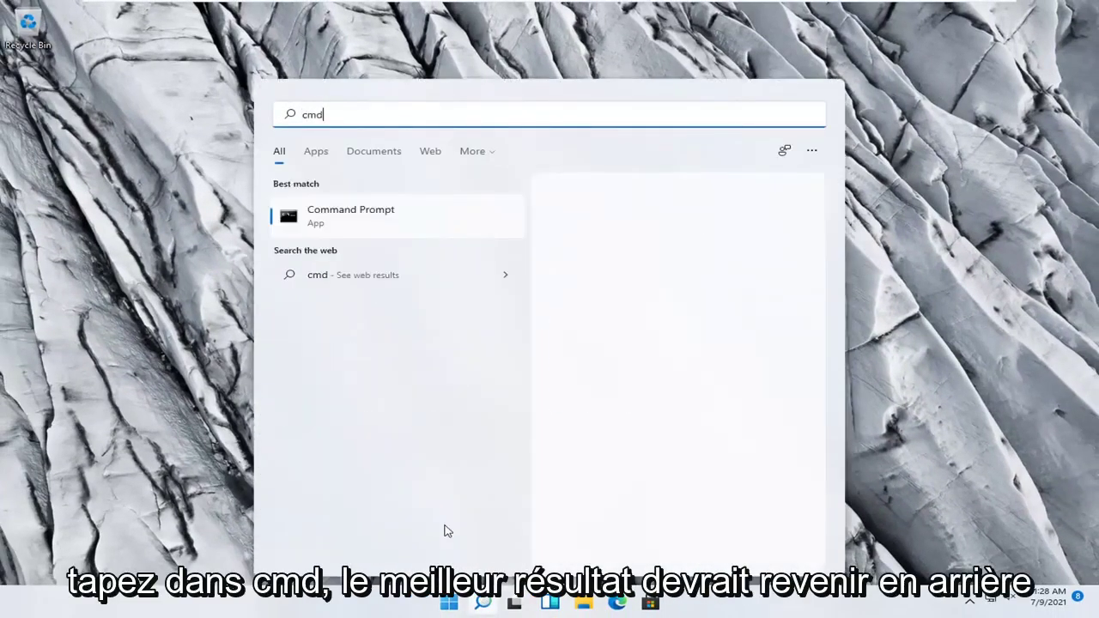
pyautogui.rightClick(346, 225)
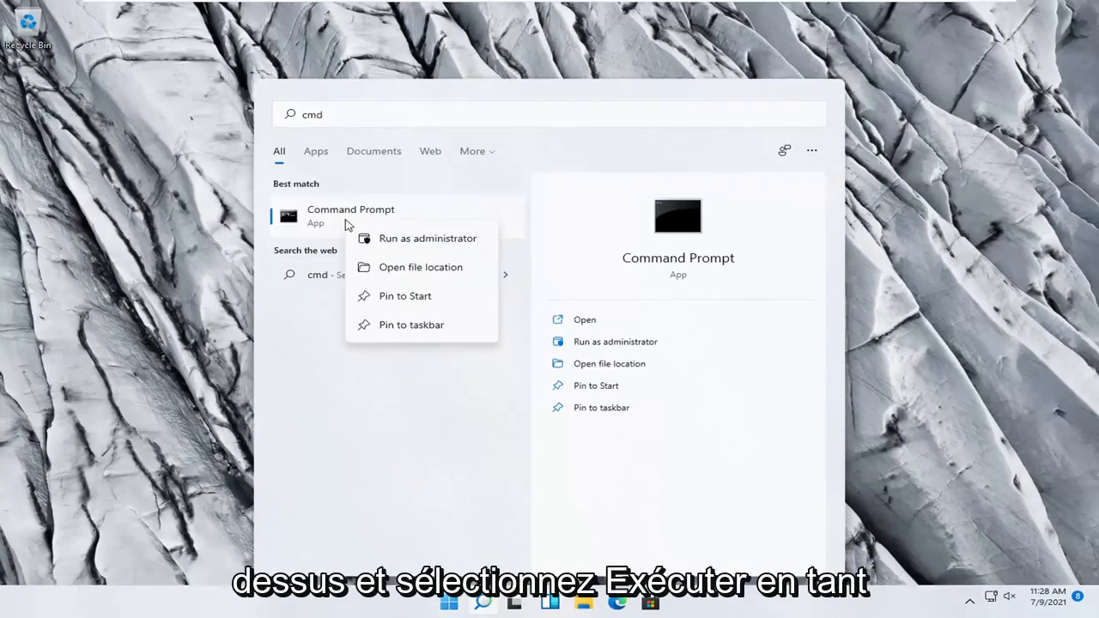
pyautogui.click(397, 241)
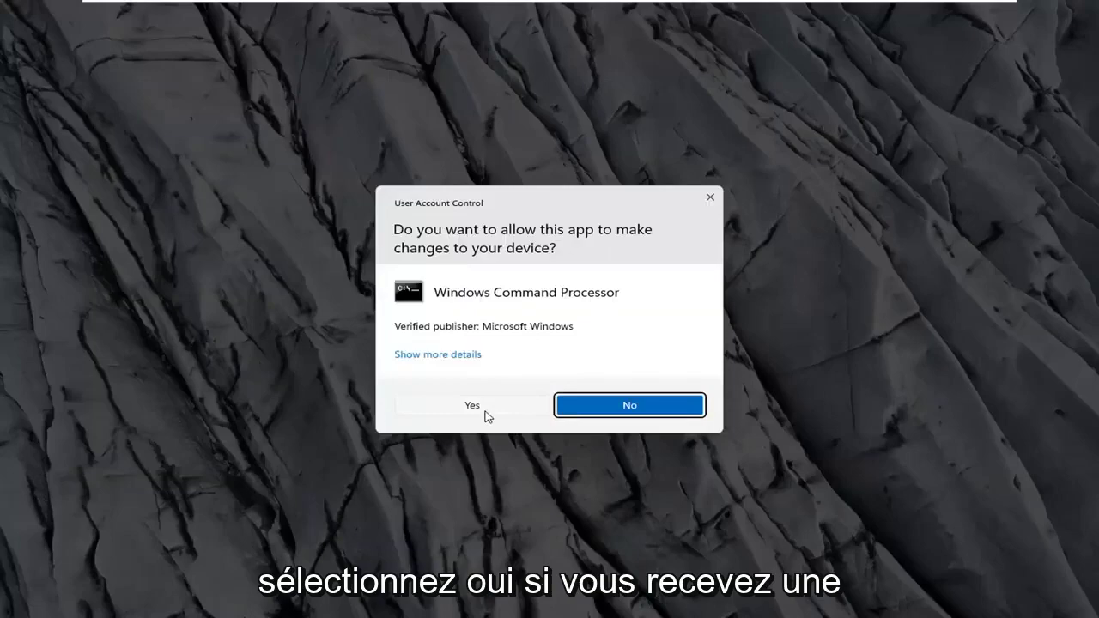
# Step: Approve the UAC prompt and run ipconfig /flushdns in the admin Command Prompt
pyautogui.click(486, 411)
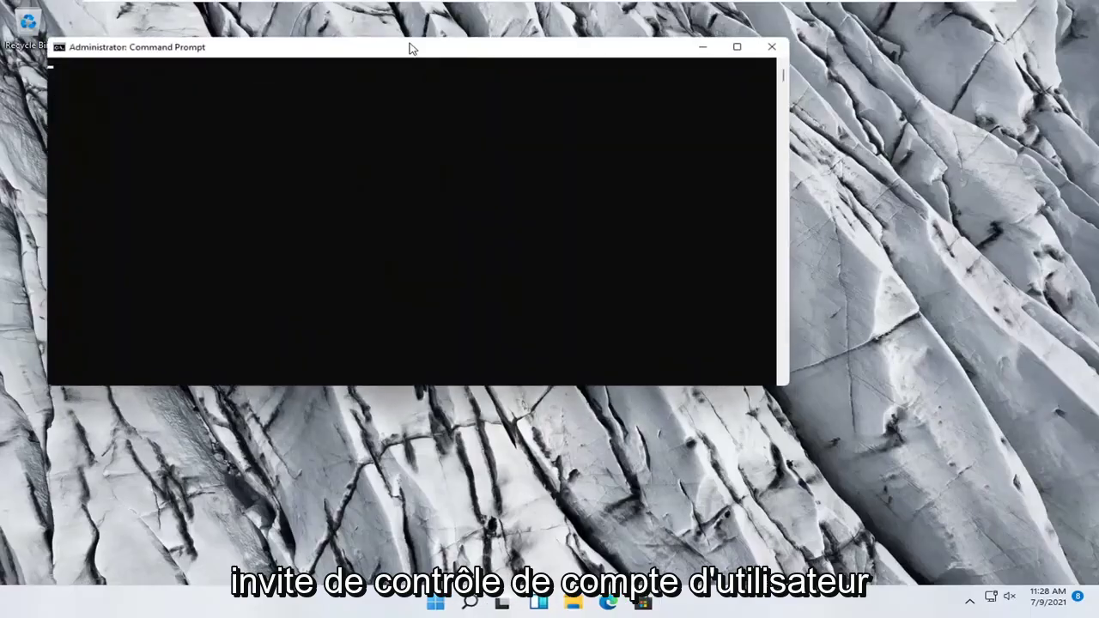
pyautogui.moveTo(418, 55); pyautogui.dragTo(561, 97)
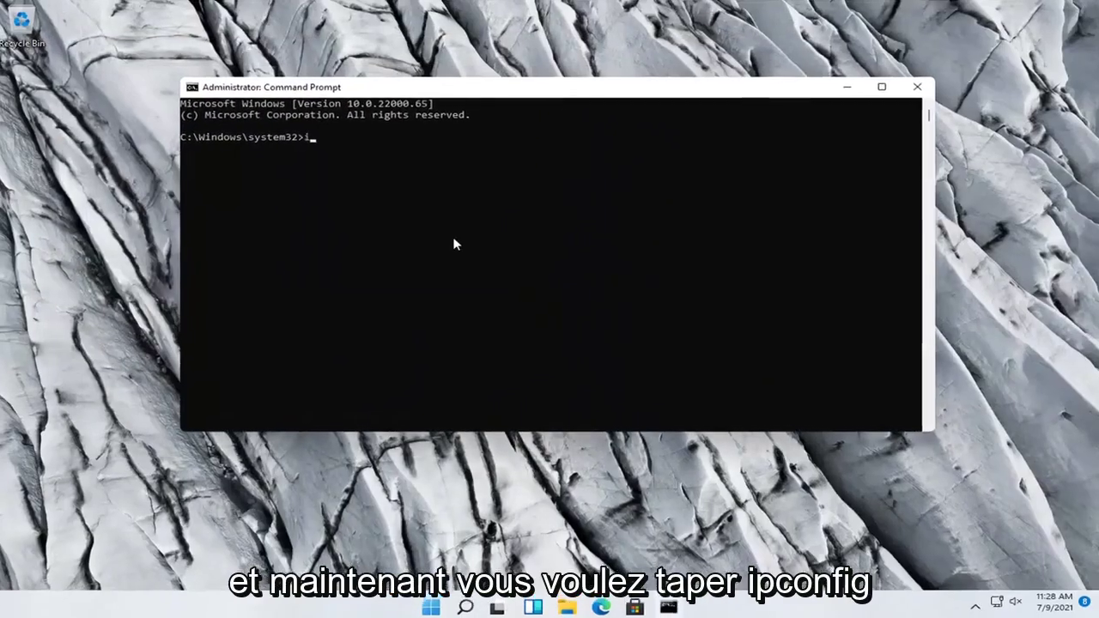
pyautogui.write('ipconfig /')
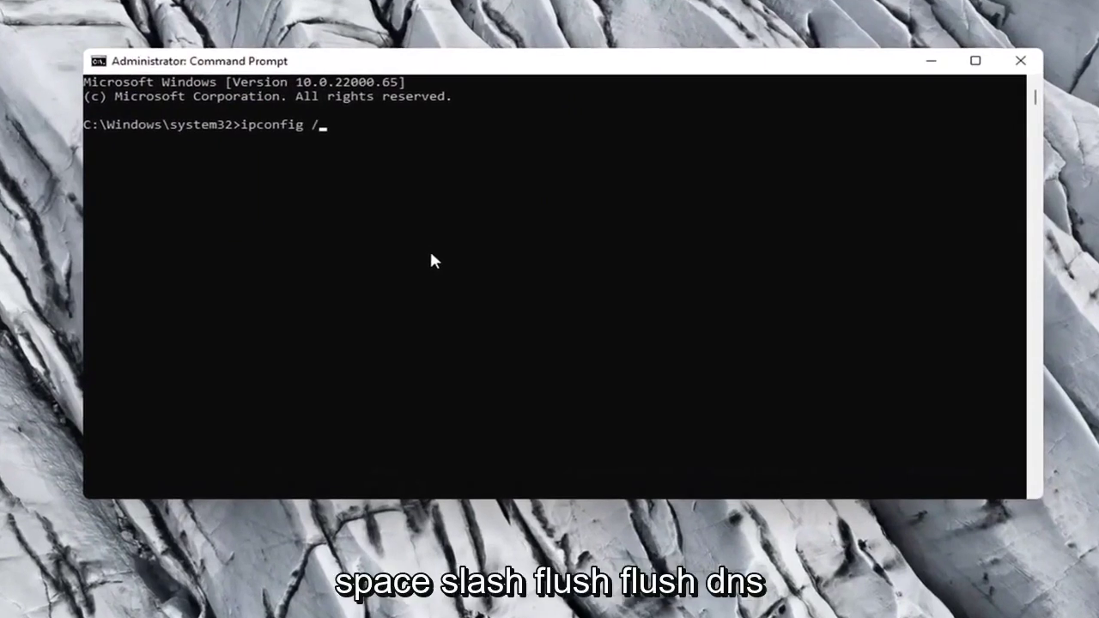
pyautogui.write('flsu')
pyautogui.press('BackSpace')
pyautogui.press('BackSpace')
pyautogui.write('u')
pyautogui.press('BackSpace')
pyautogui.write('ush')
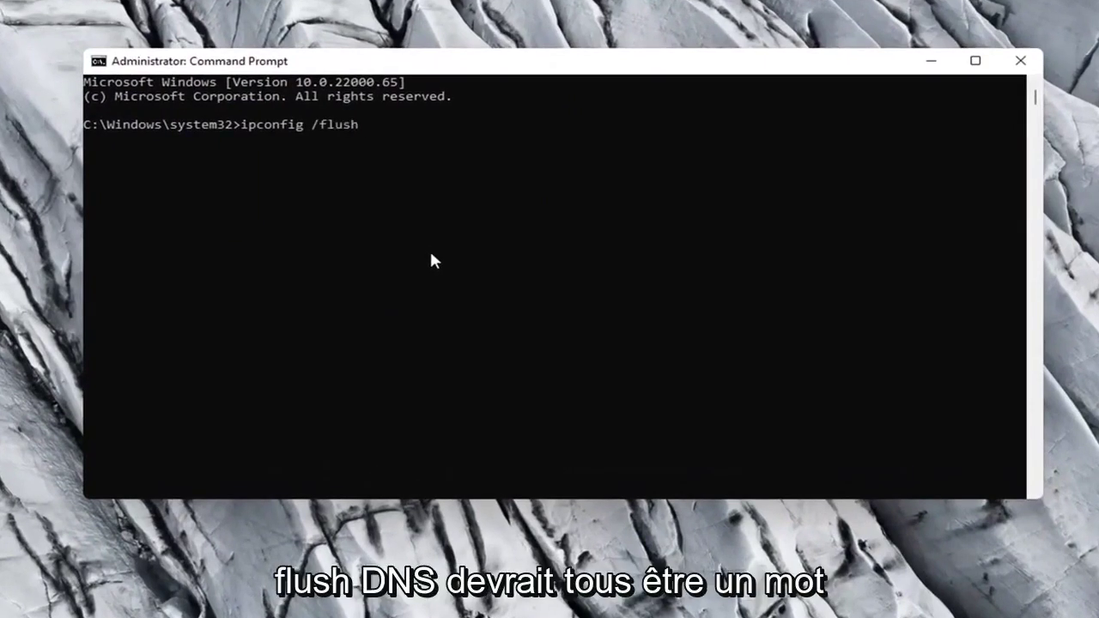
pyautogui.write('dns')
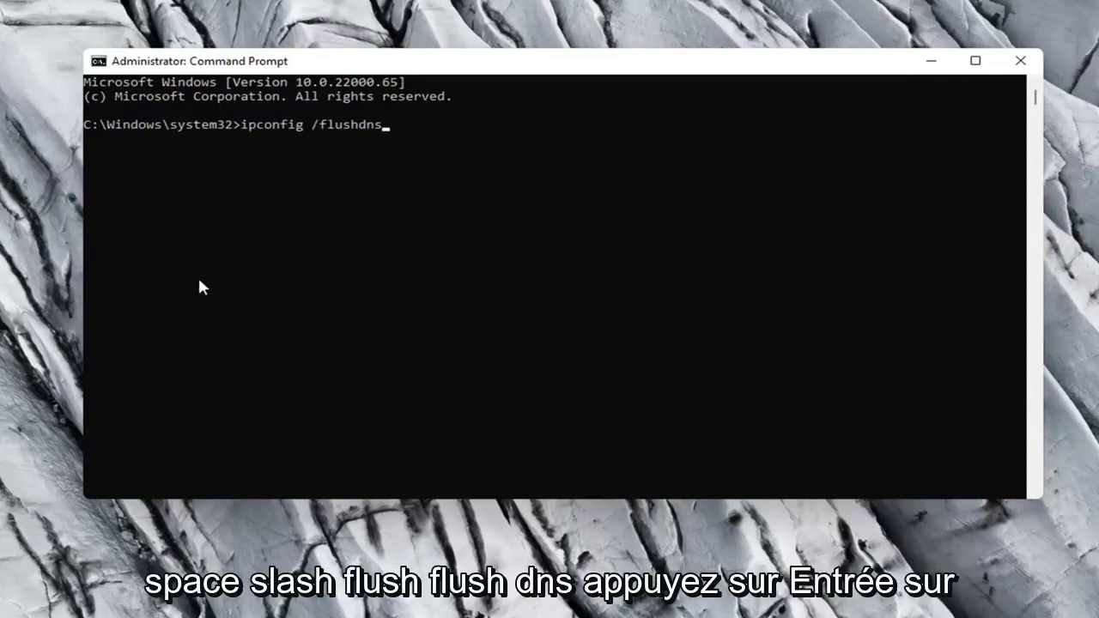
pyautogui.press('Return')
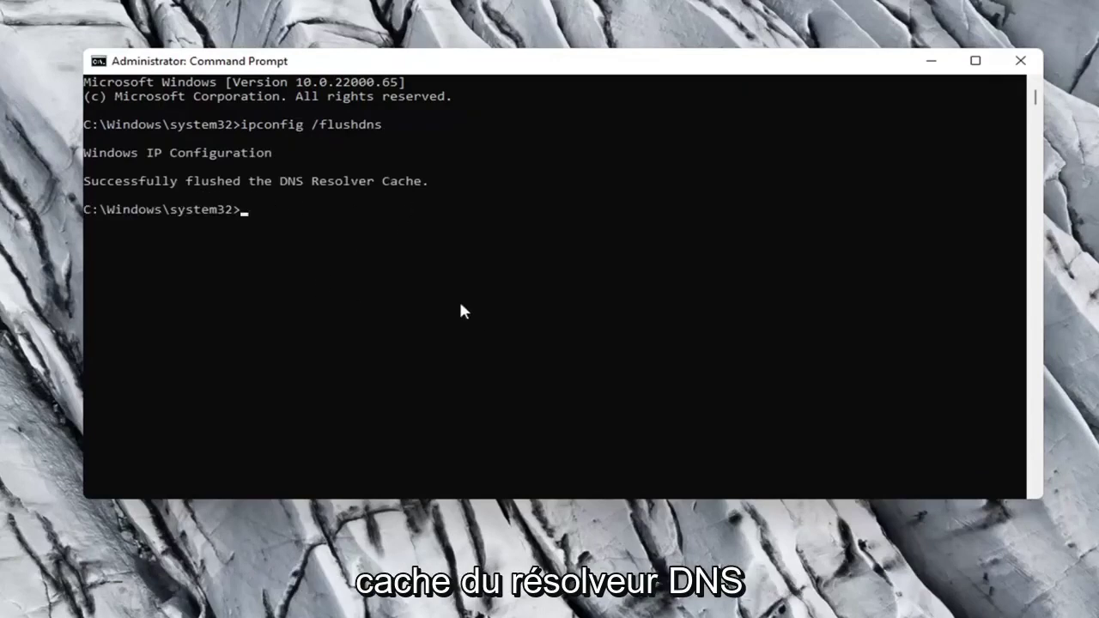
# Step: Run netsh winsock reset, then close the administrator Command Prompt
pyautogui.write('ne')
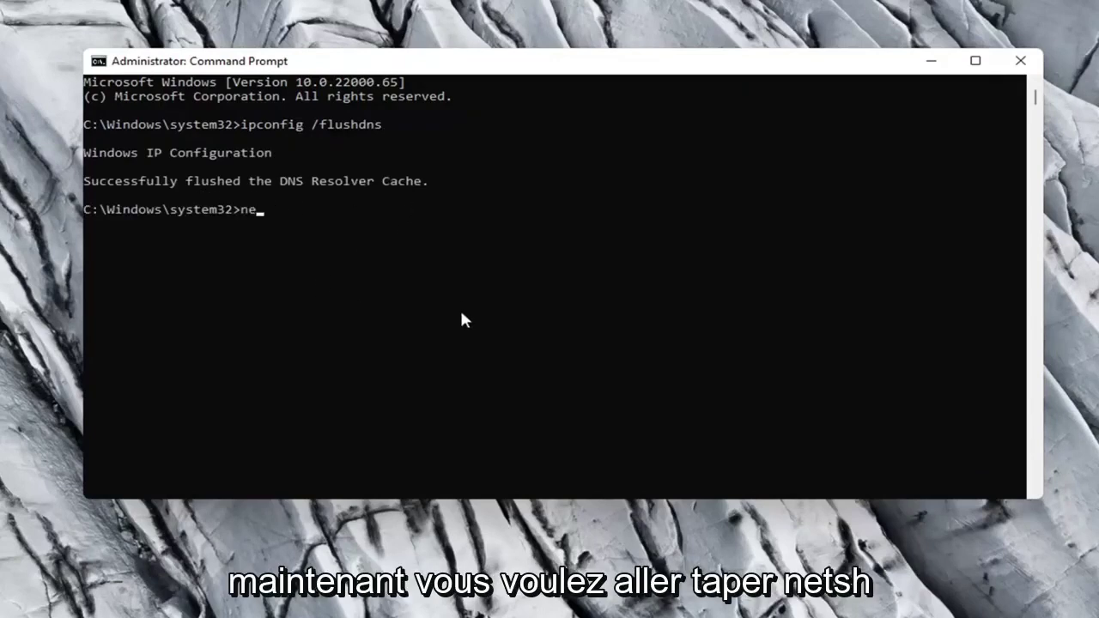
pyautogui.write('tsh w')
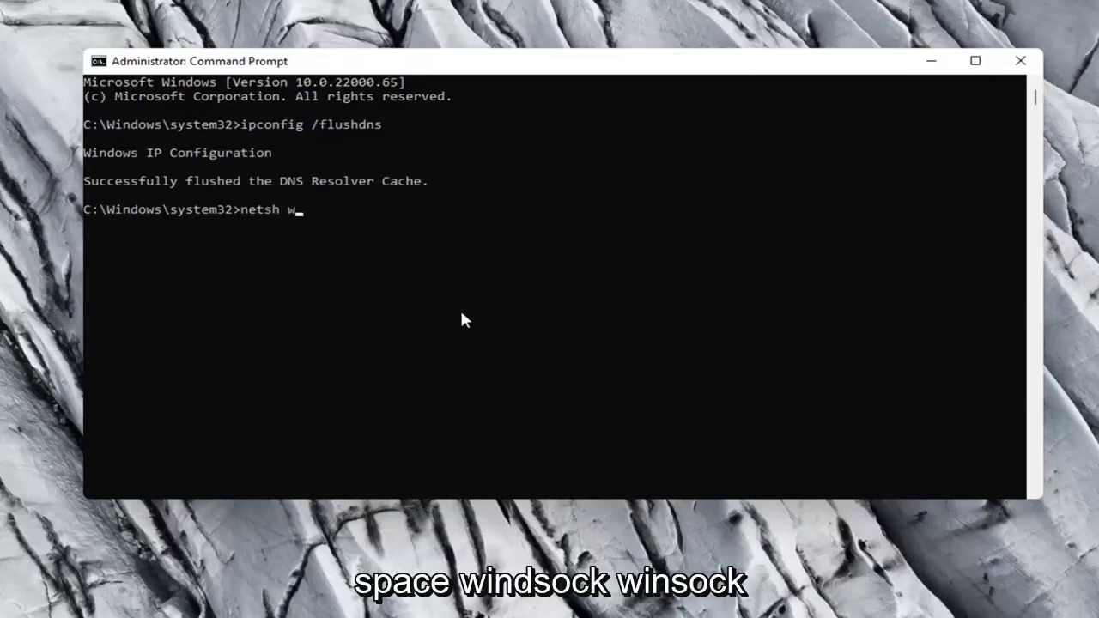
pyautogui.write('ins')
pyautogui.write('ock rese')
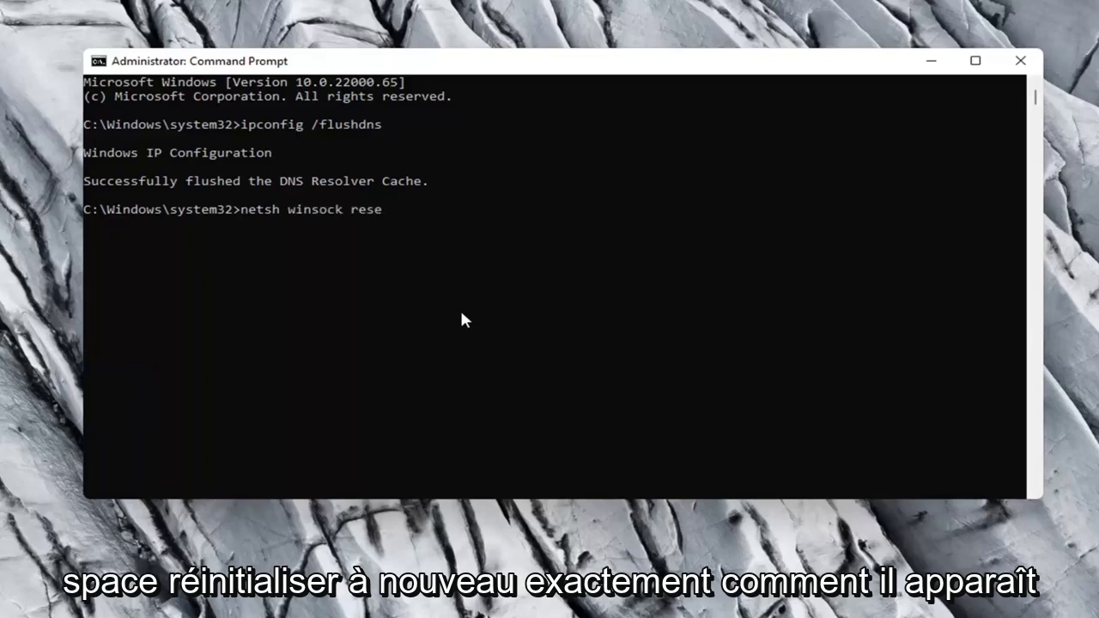
pyautogui.write('t')
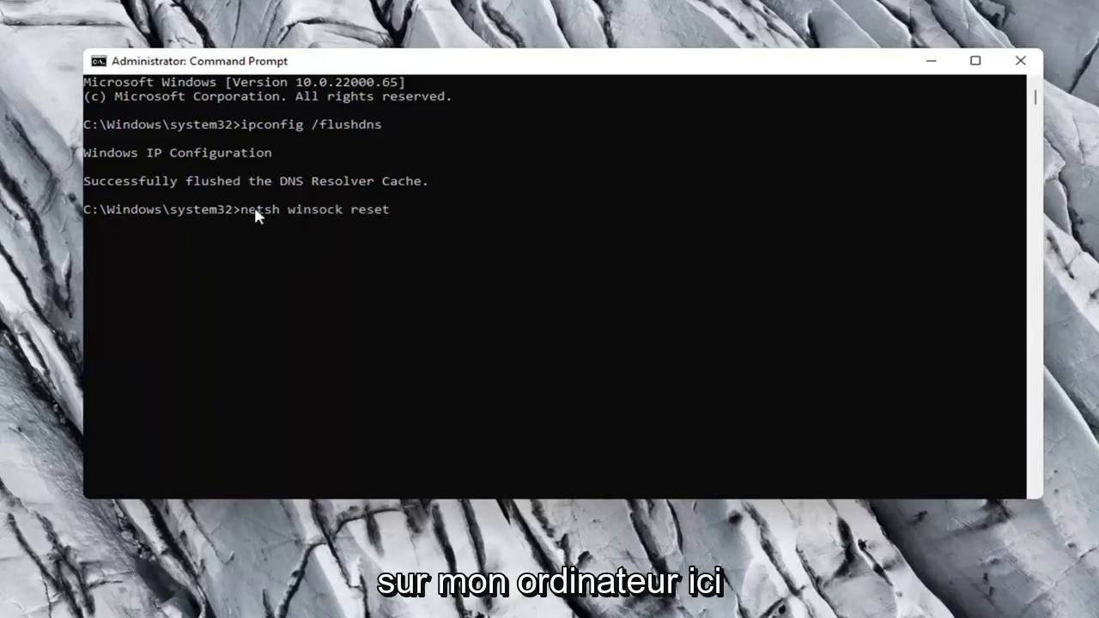
pyautogui.press('Return')
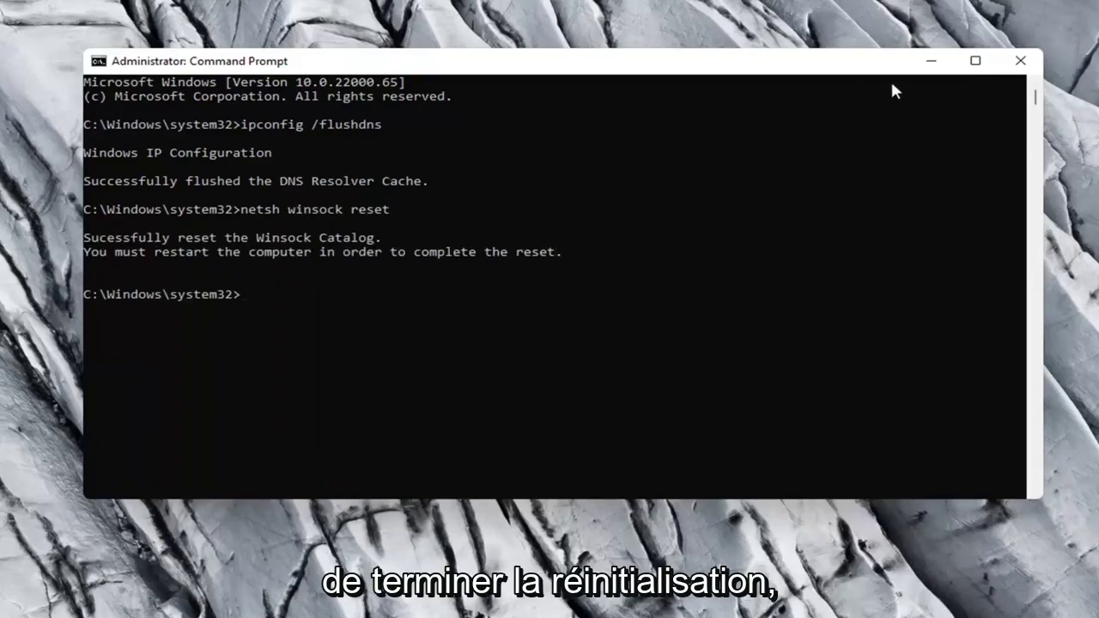
pyautogui.click(1020, 60)
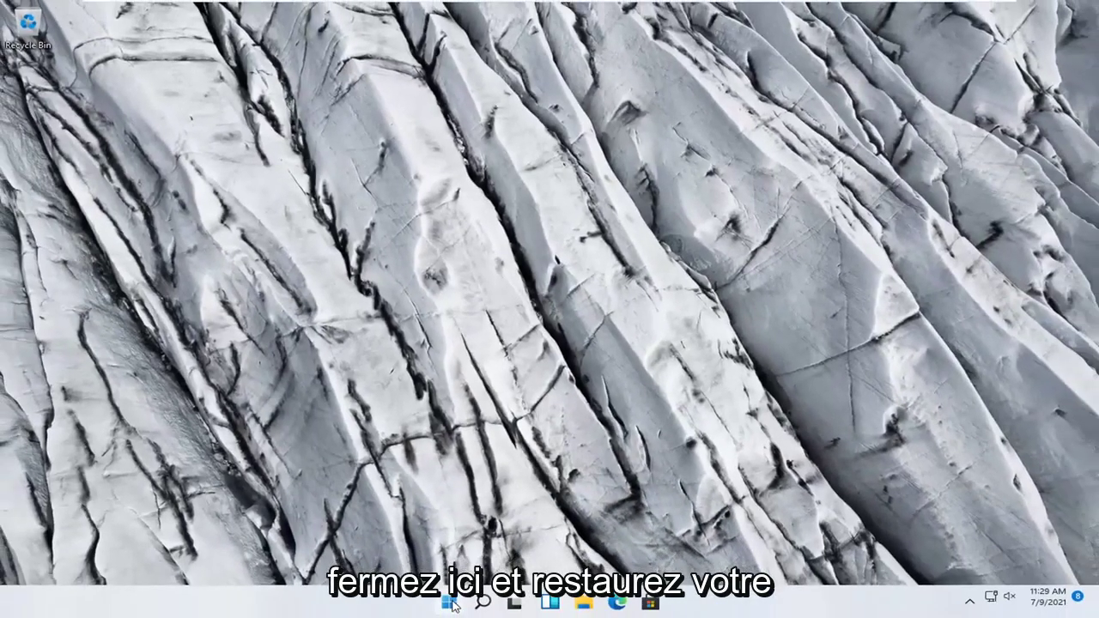
# Step: Restart the PC from the Start button's right-click menu
pyautogui.rightClick(452, 606)
pyautogui.moveTo(435, 547)
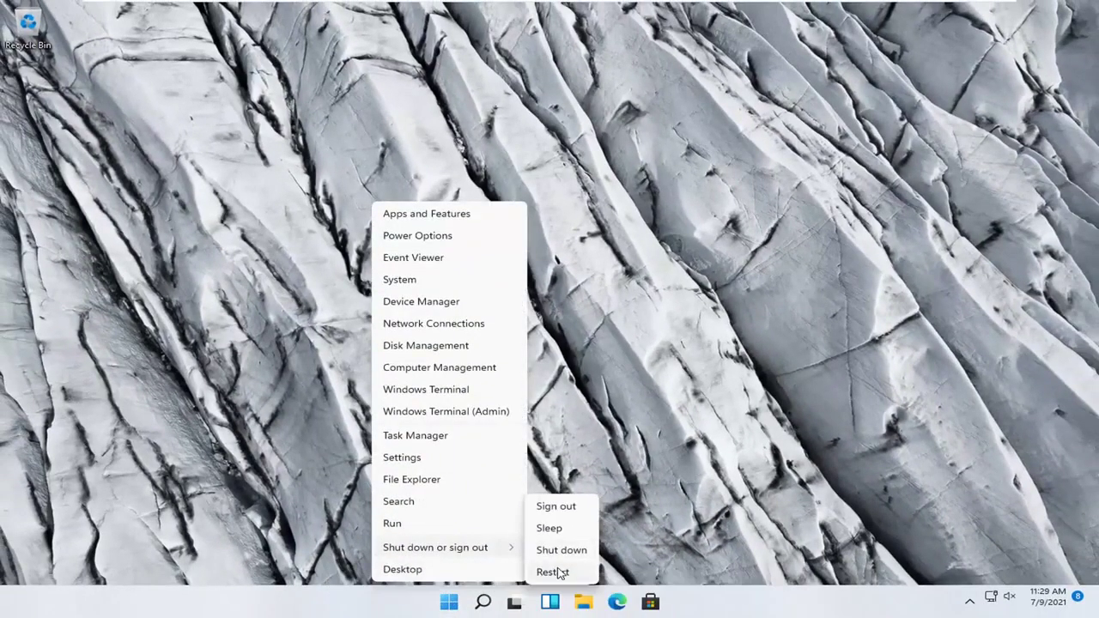
pyautogui.click(559, 574)
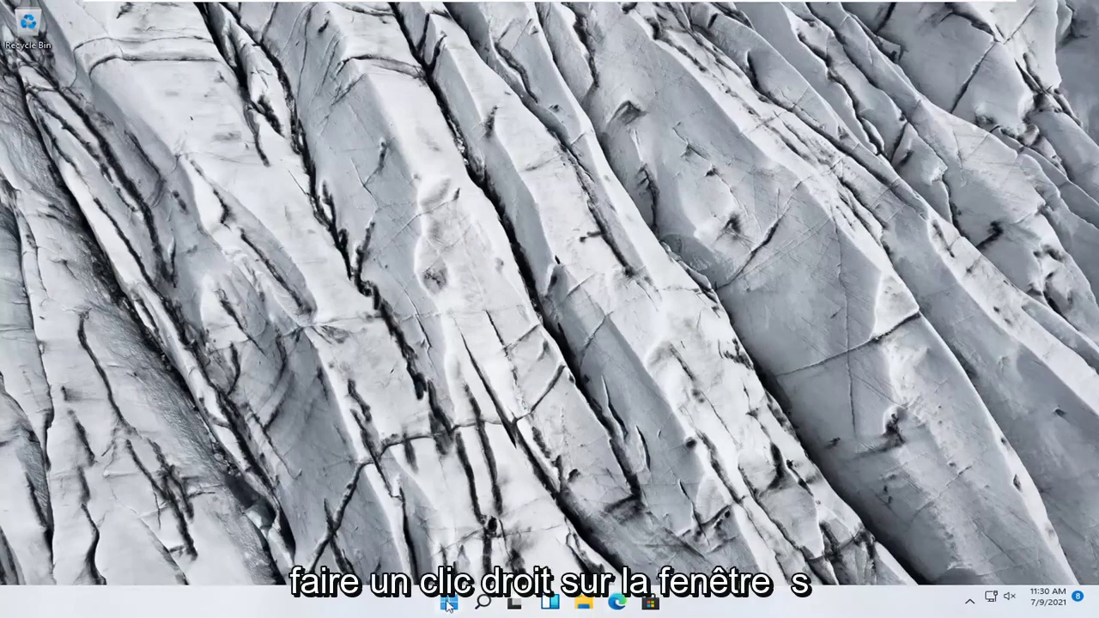
# Step: Open Settings to Network & internet › Advanced network settings, showing the Network reset option
pyautogui.rightClick(448, 603)
pyautogui.click(400, 459)
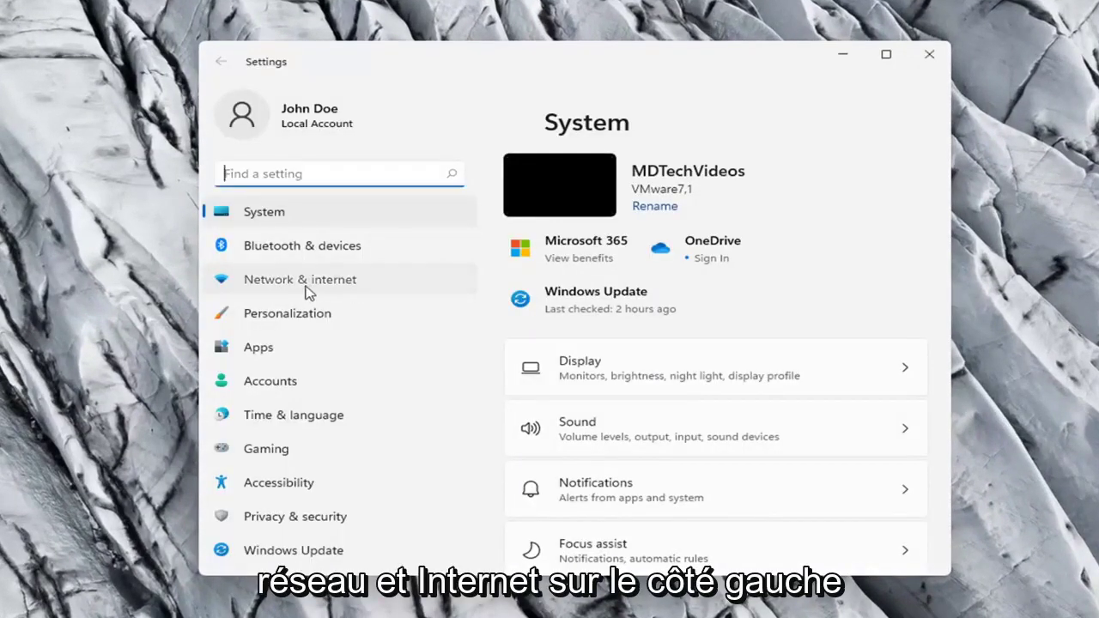
pyautogui.click(307, 290)
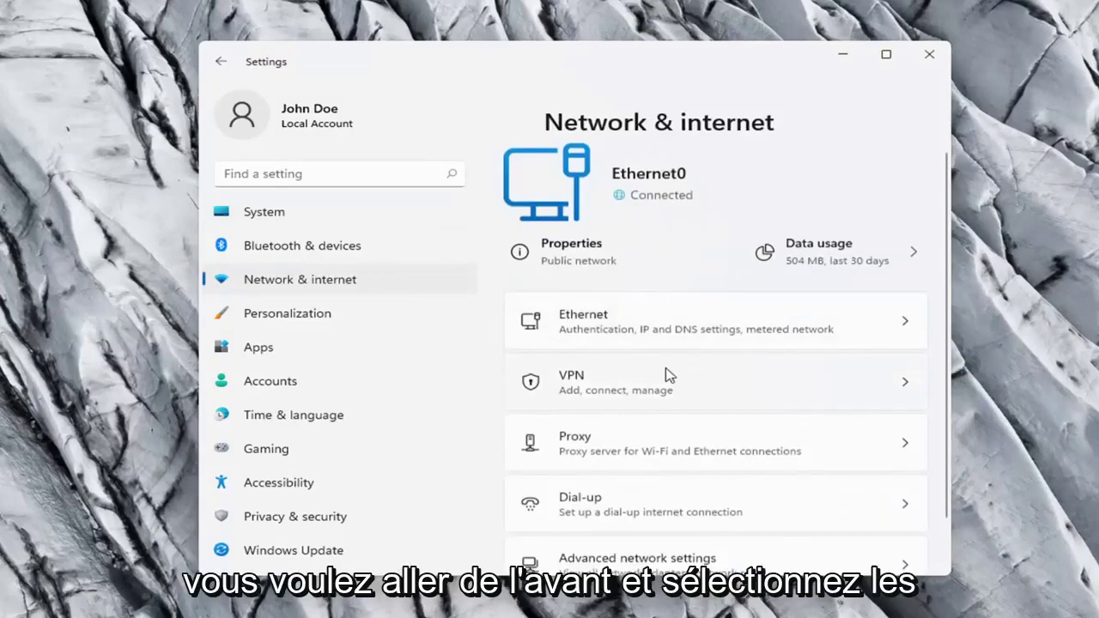
pyautogui.scroll(-1, 669, 375)
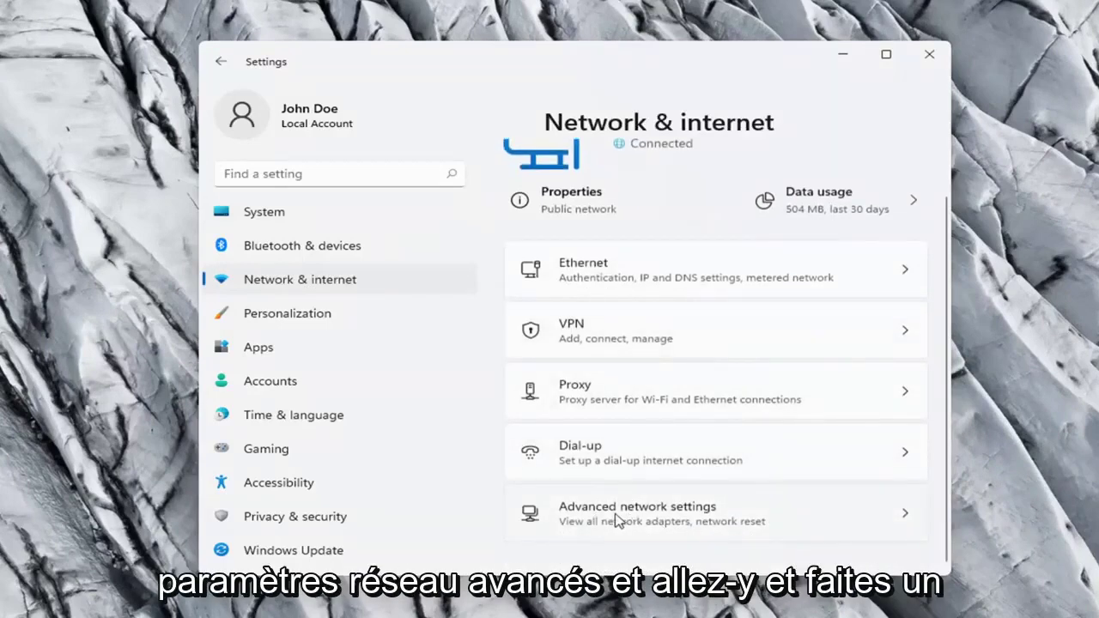
pyautogui.click(715, 521)
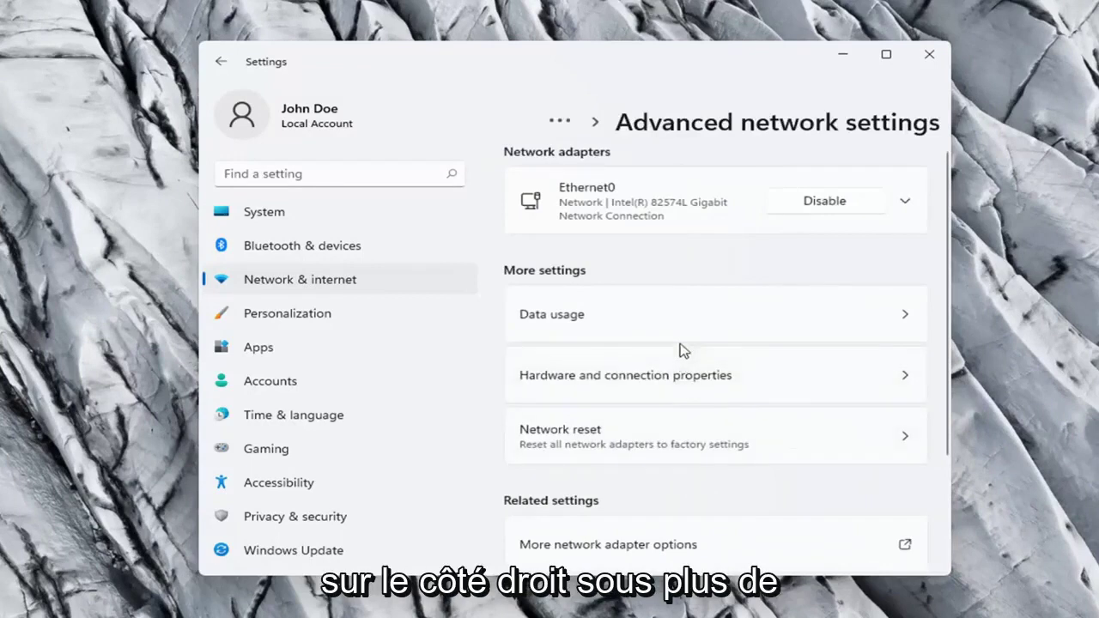
pyautogui.scroll(-2, 627, 343)
pyautogui.scroll(1, 593, 309)
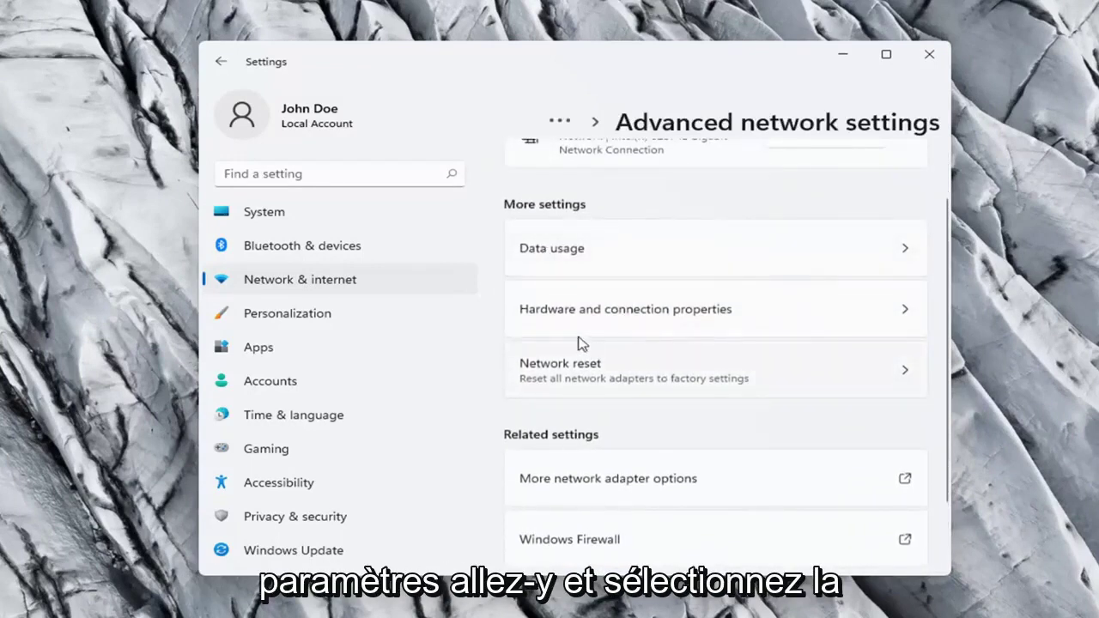
pyautogui.scroll(-1, 578, 344)
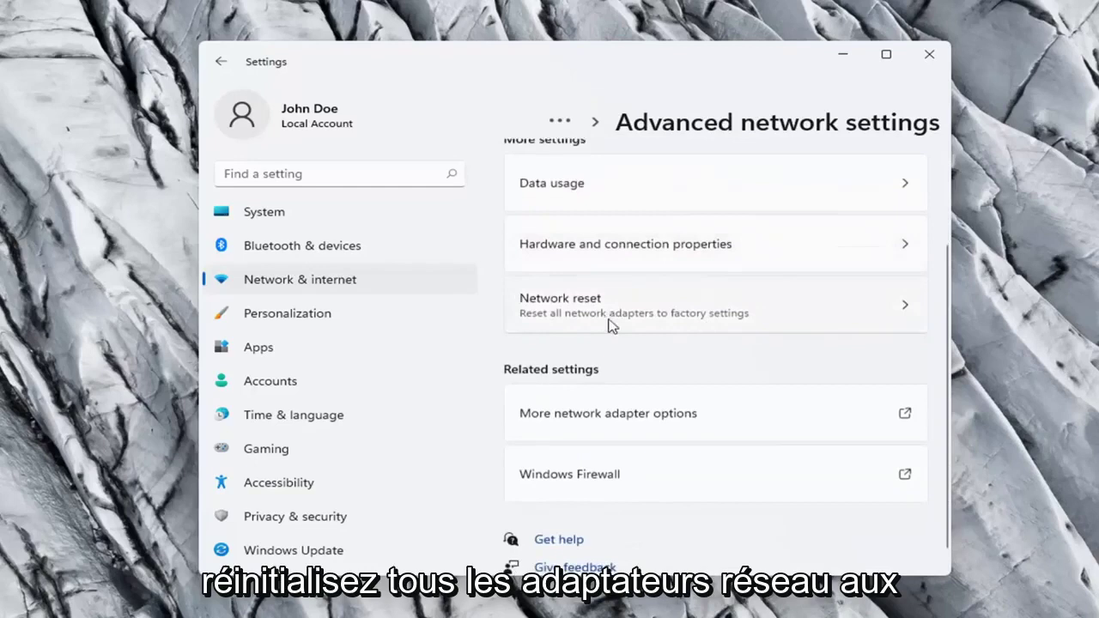
# Step: Choose Network reset › Reset now, confirm with Yes, and dismiss the five-minute sign-out notice
pyautogui.click(771, 326)
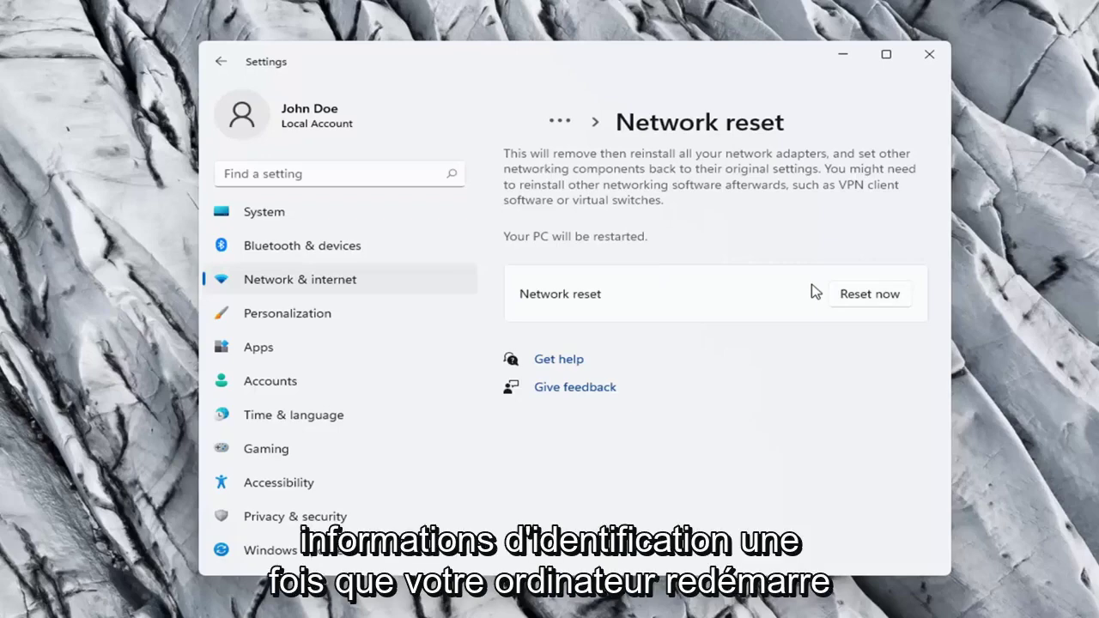
pyautogui.click(876, 298)
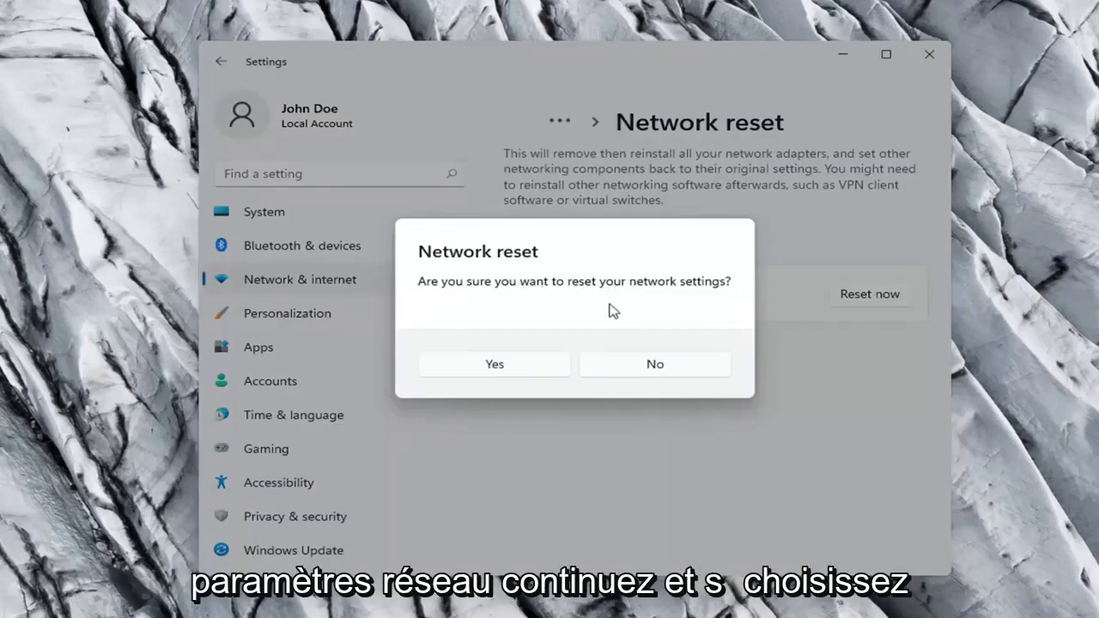
pyautogui.click(507, 371)
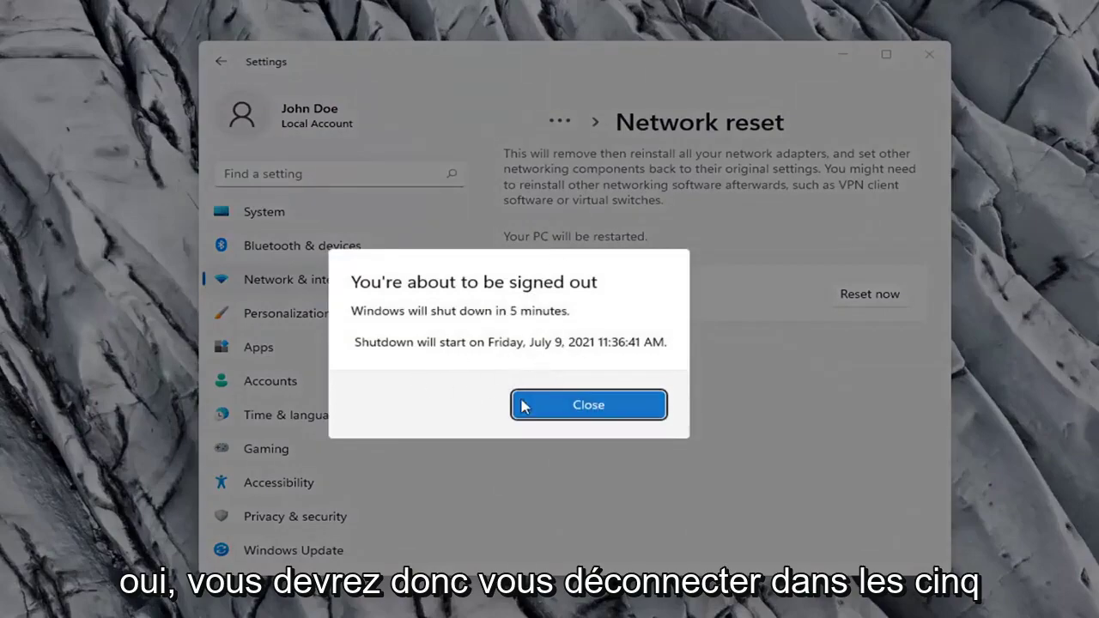
pyautogui.click(554, 411)
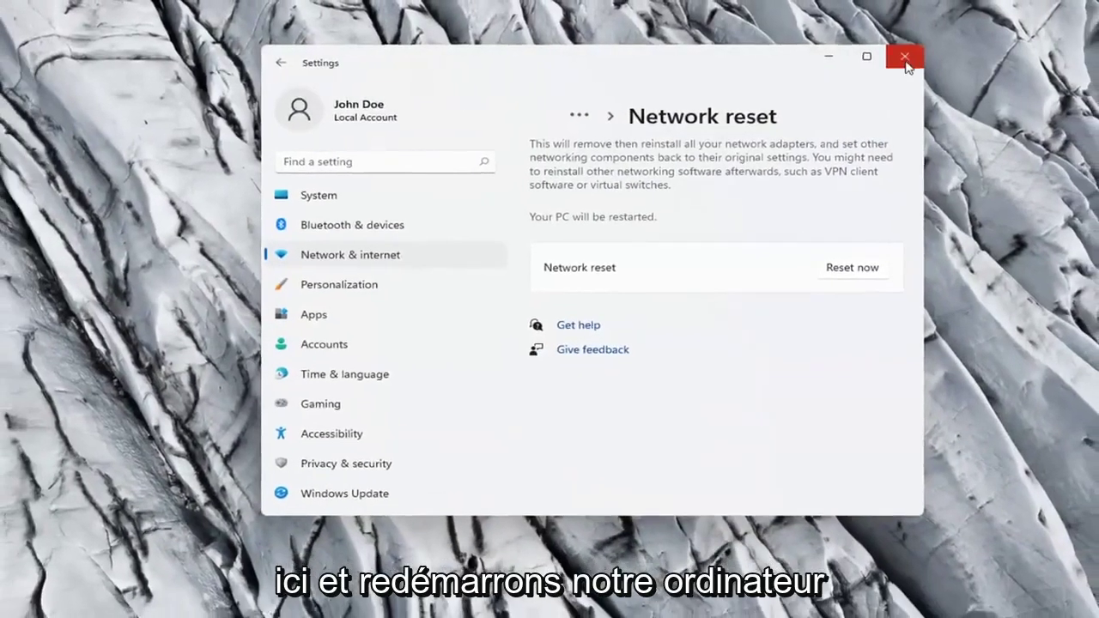
# Step: Close Settings and restart the PC from the Start button's right-click menu
pyautogui.click(915, 55)
pyautogui.rightClick(448, 602)
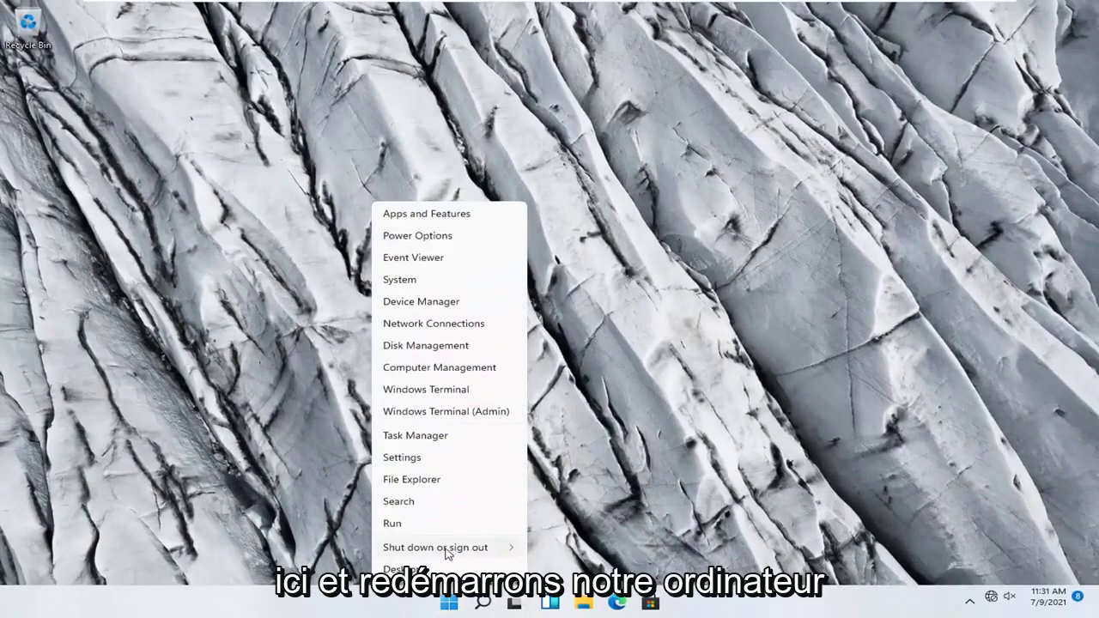
pyautogui.moveTo(436, 547)
pyautogui.click(554, 572)
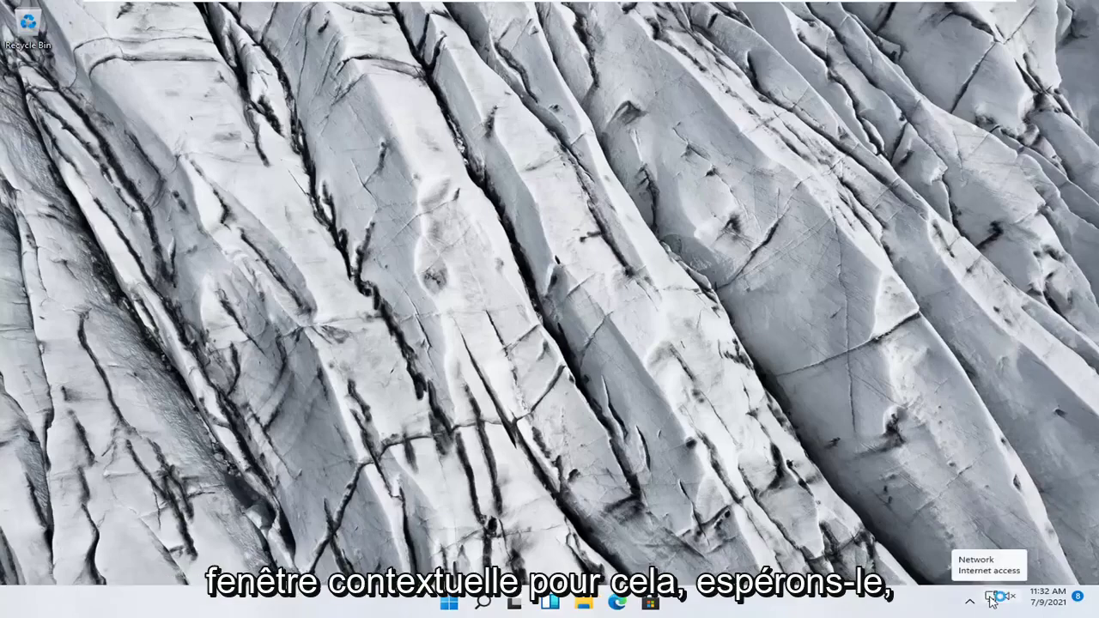
pyautogui.click(992, 596)
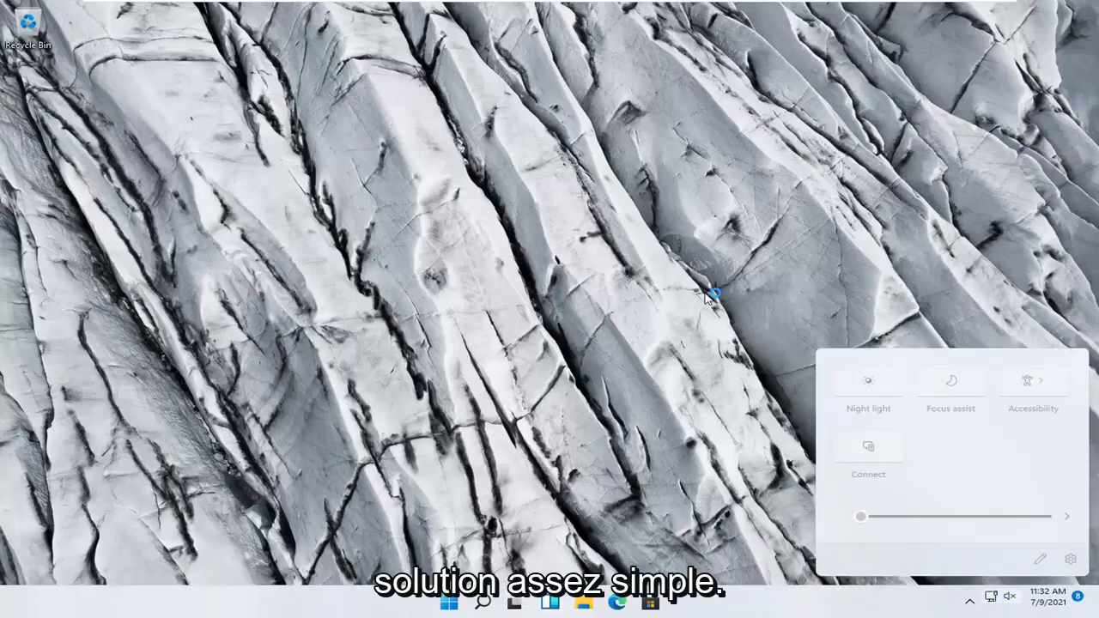
pyautogui.click(704, 292)
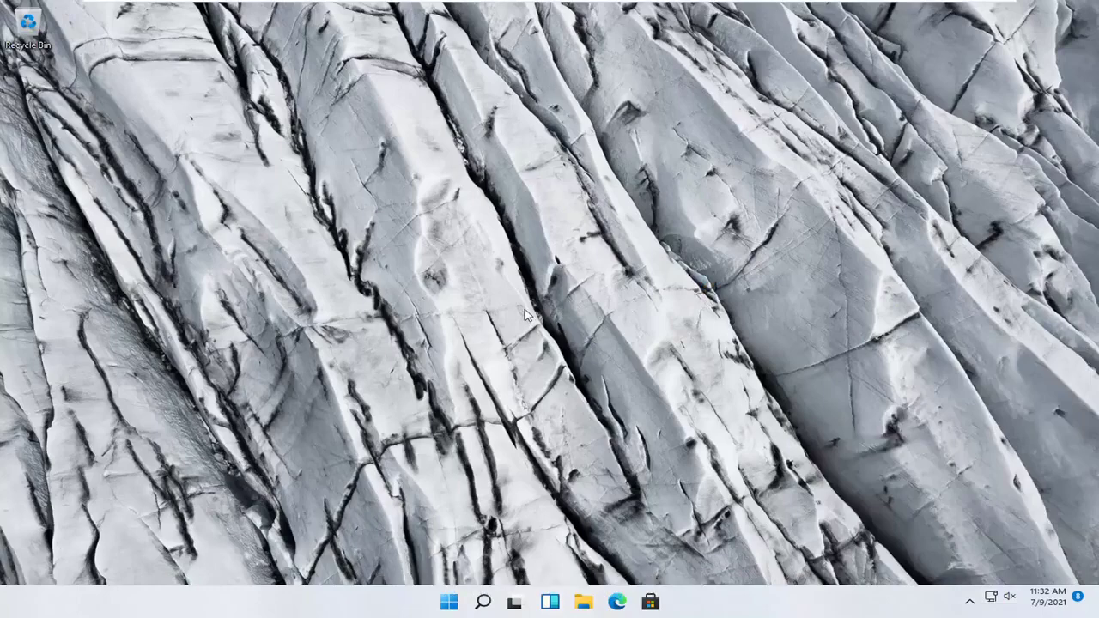